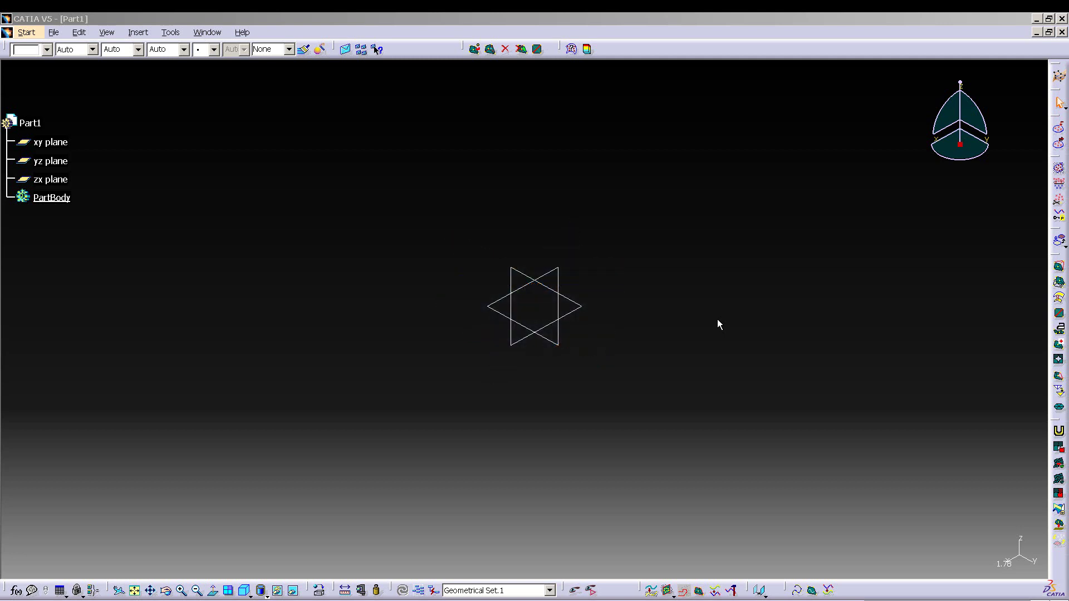
Step: Import the scanned Case_Final2.stl mesh into Geometrical Set.1 as Case_Final2.1
left_click(1059, 128)
left_click(1024, 459)
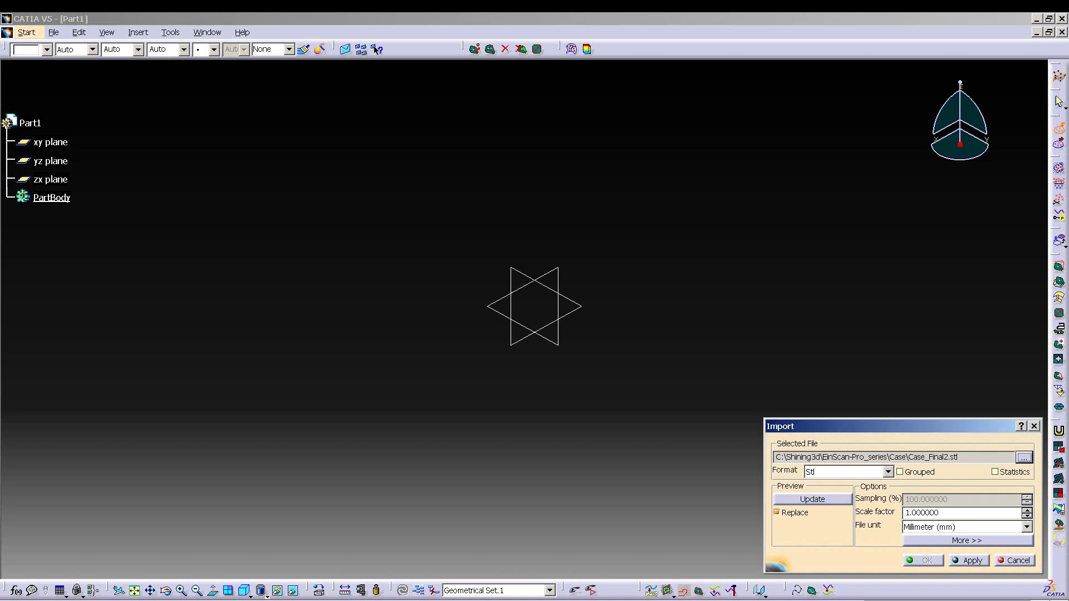
left_click(955, 559)
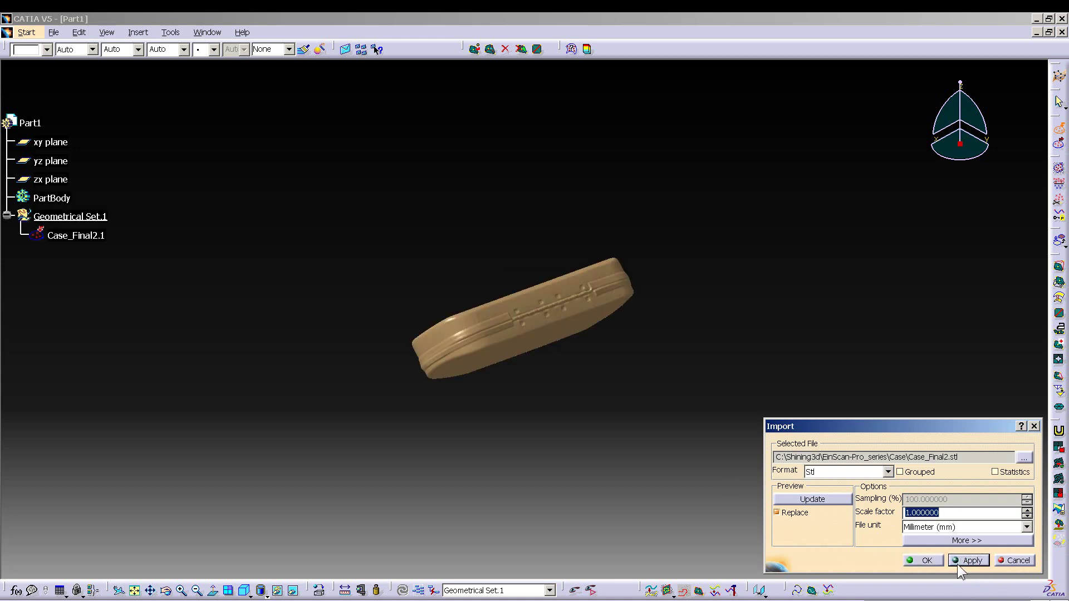
left_click(923, 560)
middle_click_drag(564, 377, 724, 312)
middle_click_drag(423, 396, 667, 388)
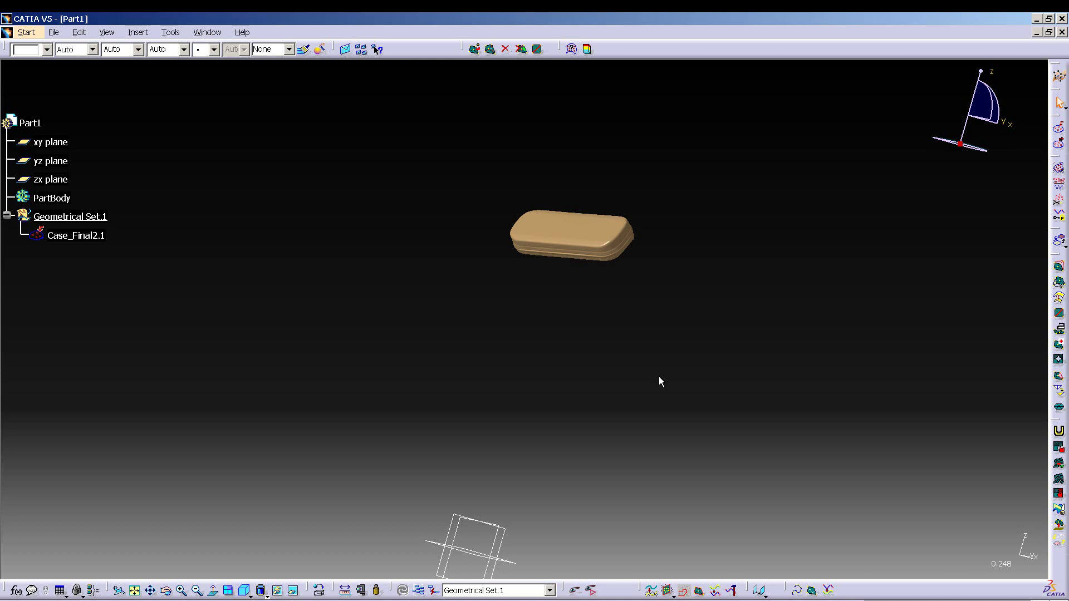
middle_click_drag(628, 341, 548, 334)
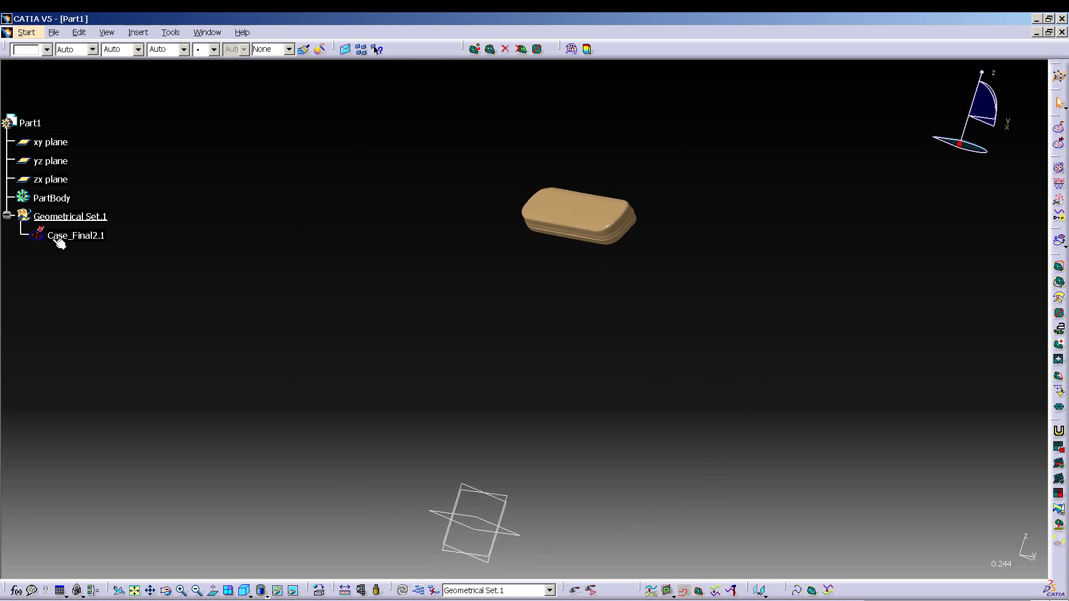
left_click(61, 236)
left_click(531, 349)
Step: Snap the compass onto the Case_Final2.1 mesh and drag it down along z onto the planes
right_click(994, 116)
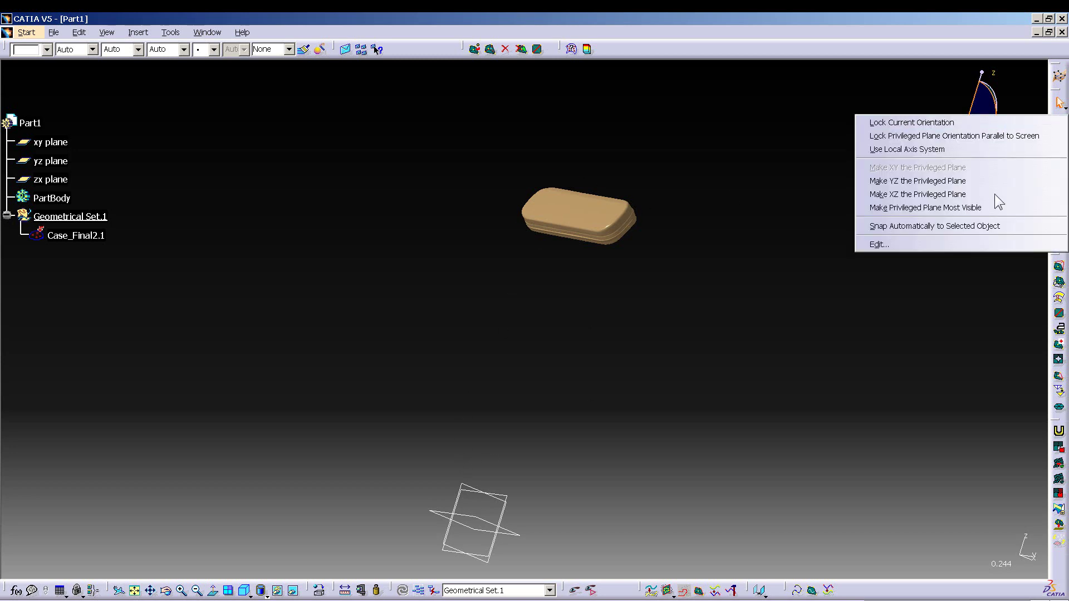
left_click(969, 226)
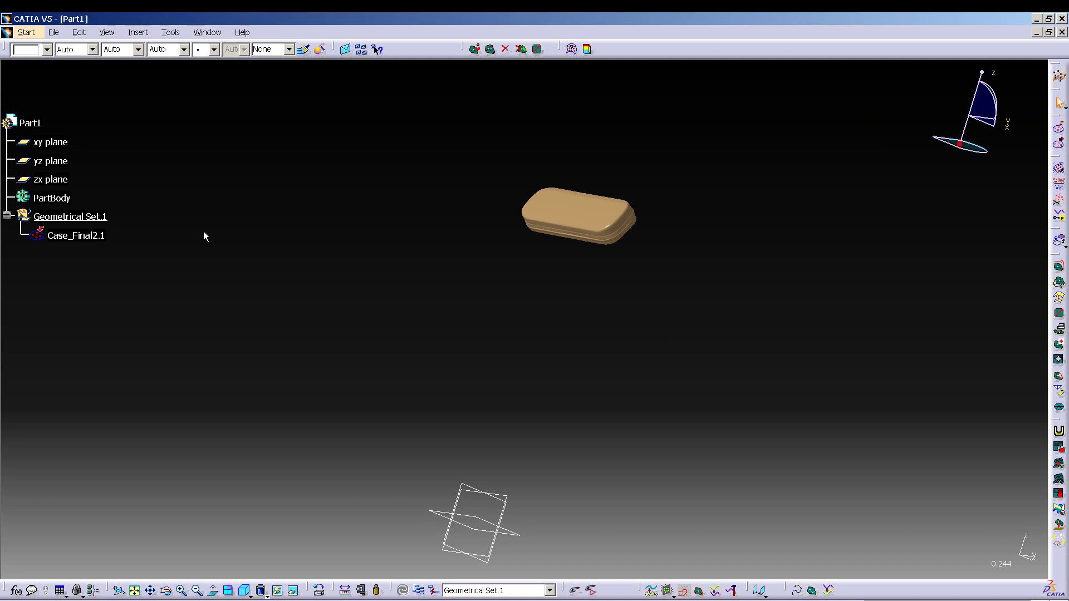
left_click(96, 238)
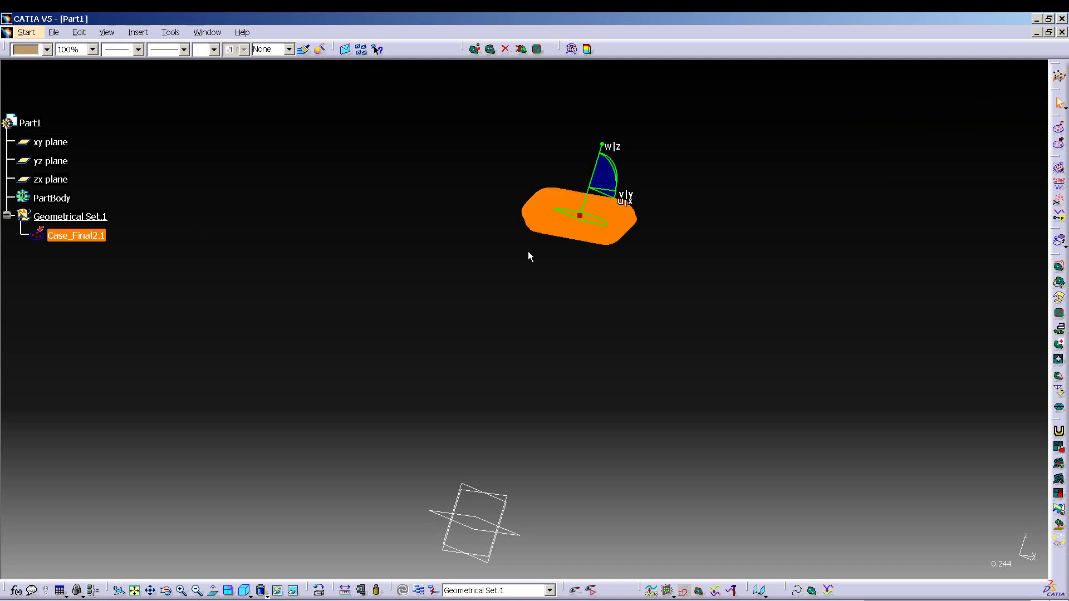
middle_click_drag(529, 253, 764, 333)
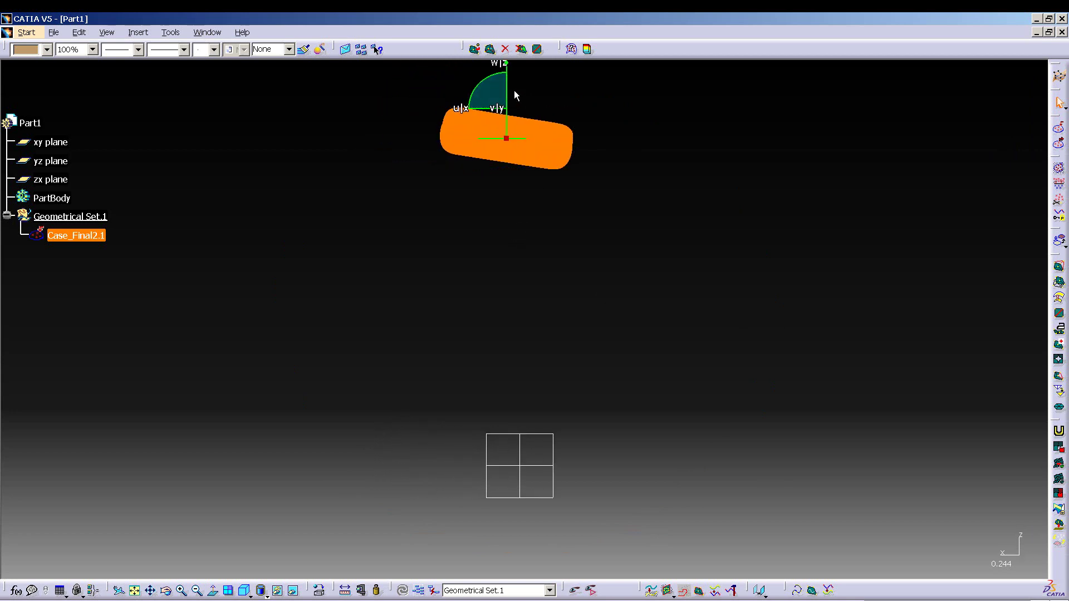
left_click_drag(507, 99, 502, 420)
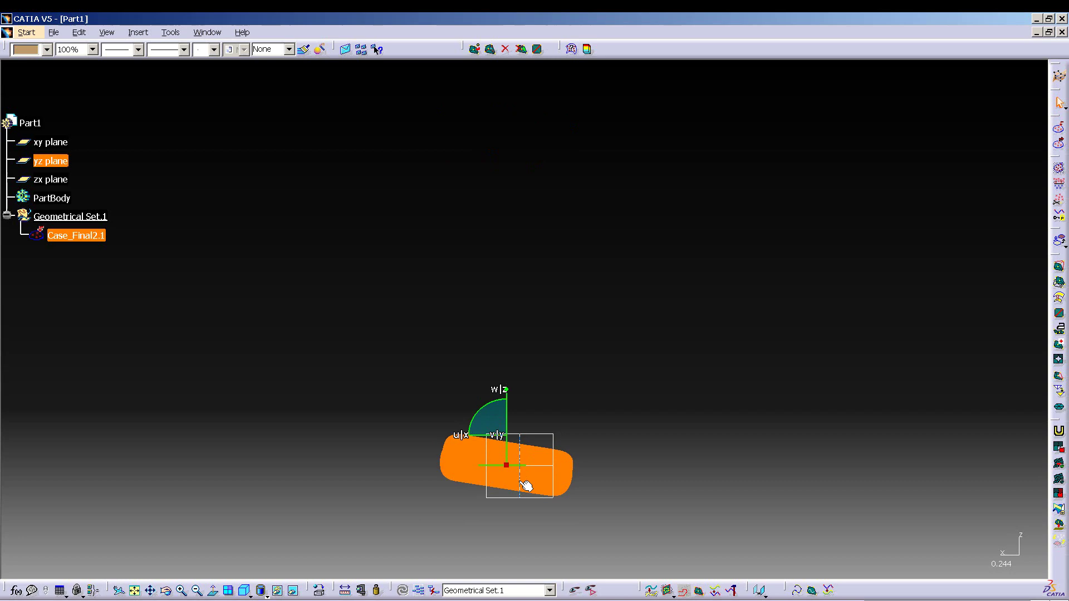
Step: Slide the case mesh sideways and slightly down along z to centre it on the origin
middle_click_drag(525, 310, 468, 258)
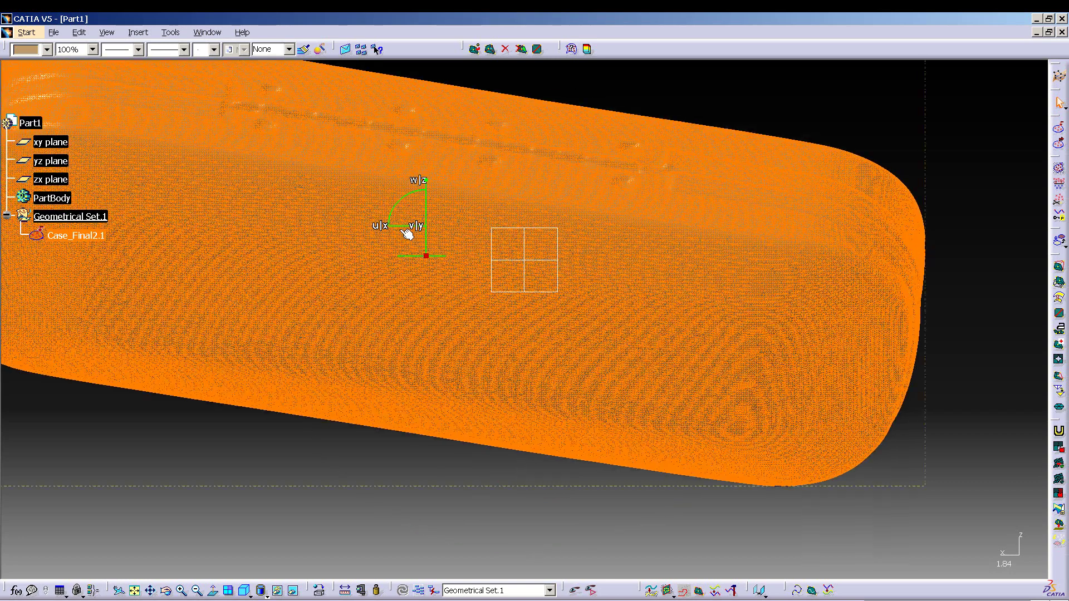
left_click_drag(401, 231, 566, 334)
middle_click_drag(565, 334, 546, 275)
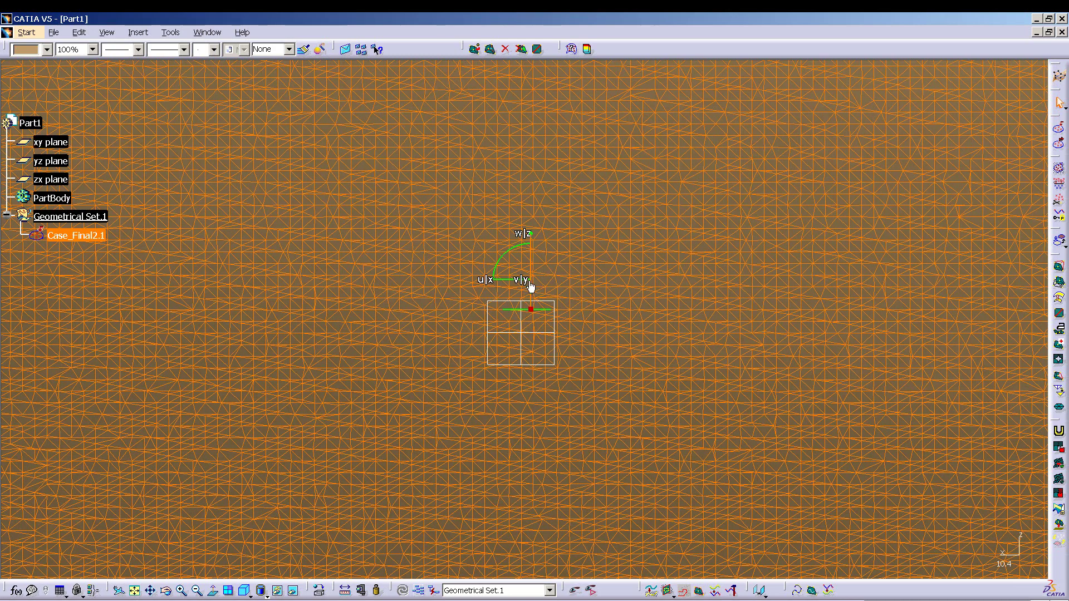
left_click_drag(530, 284, 502, 310)
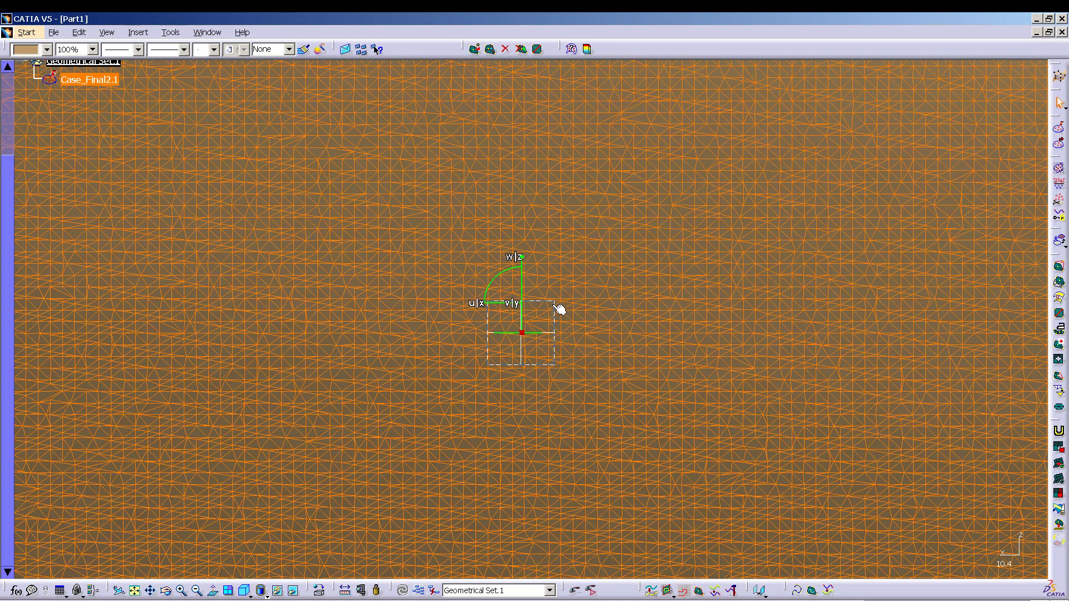
middle_click_drag(580, 315, 589, 432)
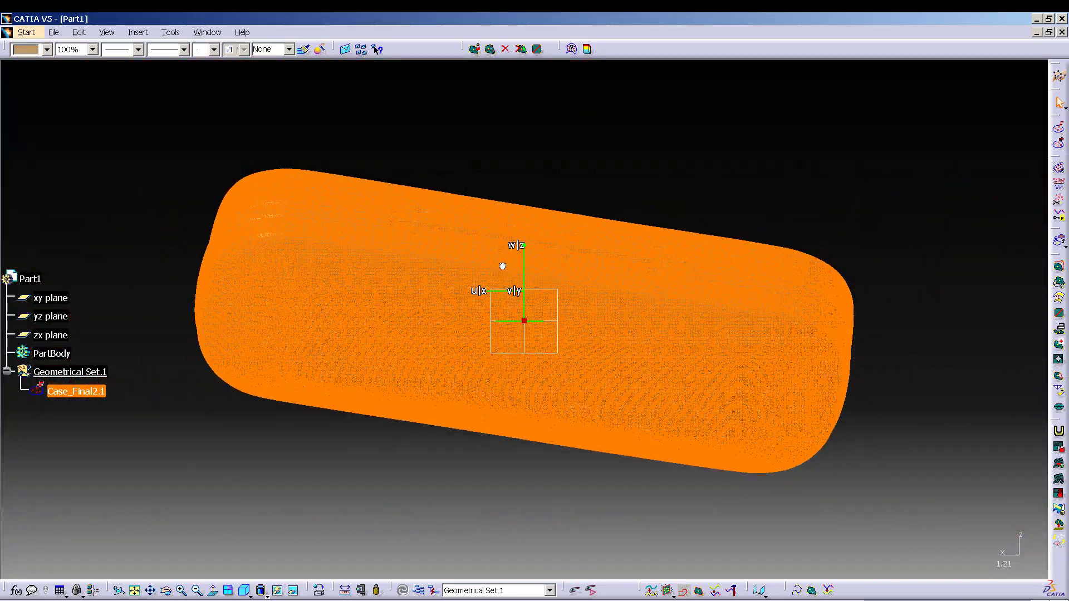
Step: Rotate the mesh with the compass arcs, about 12° then 33.7°, to square it to the axes
left_click_drag(497, 268, 492, 280)
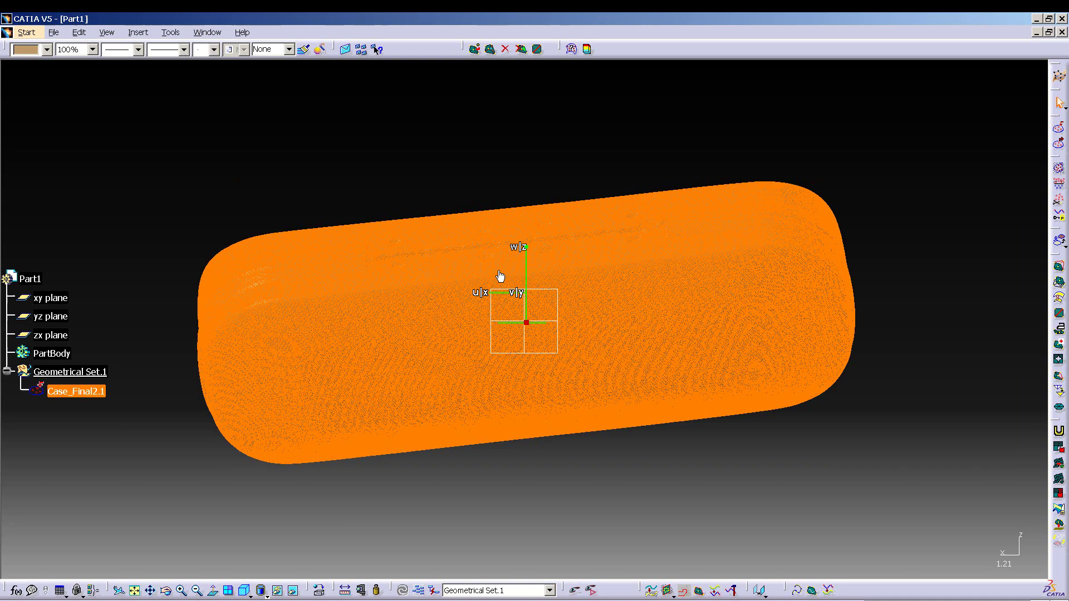
left_click_drag(501, 269, 508, 291)
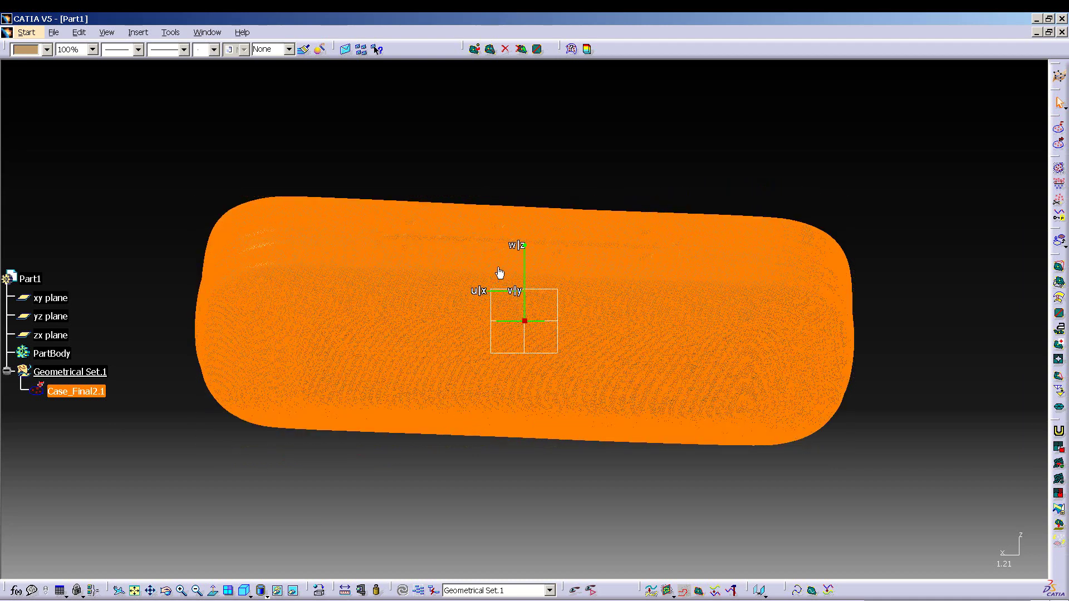
left_click_drag(497, 269, 507, 290)
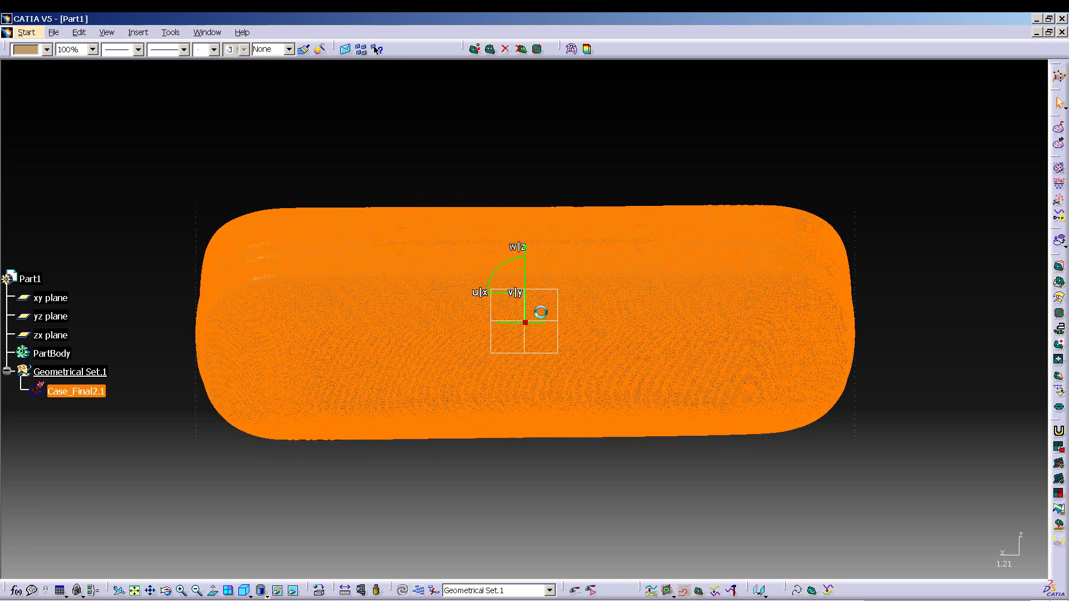
middle_click_drag(642, 372, 628, 379)
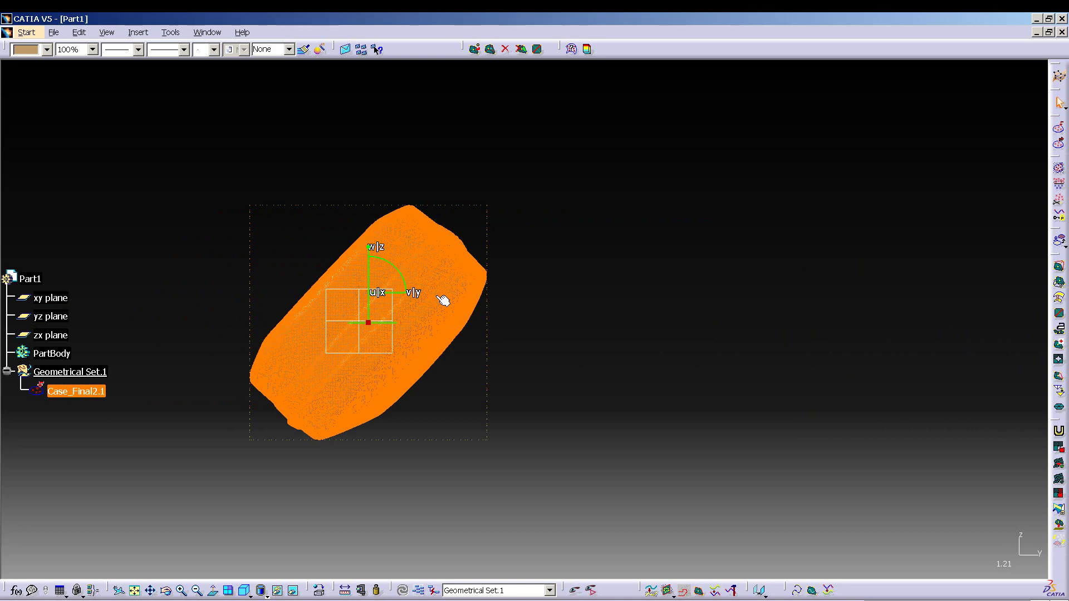
left_click_drag(399, 276, 302, 336)
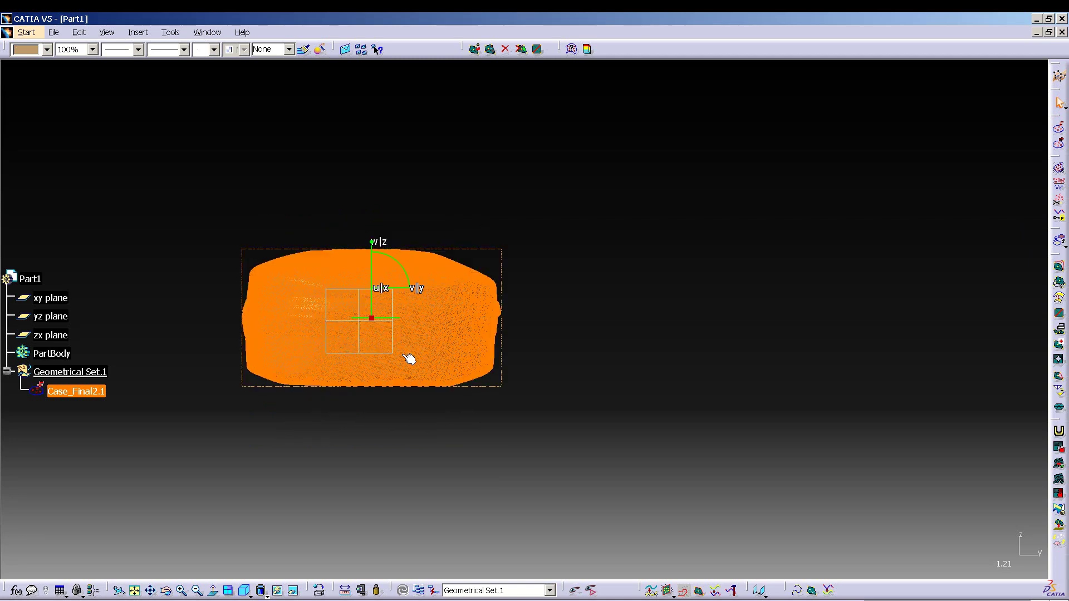
Step: Slide the mesh left to centre it at the part origin
middle_click_drag(418, 374, 573, 311)
left_click_drag(501, 281, 427, 270)
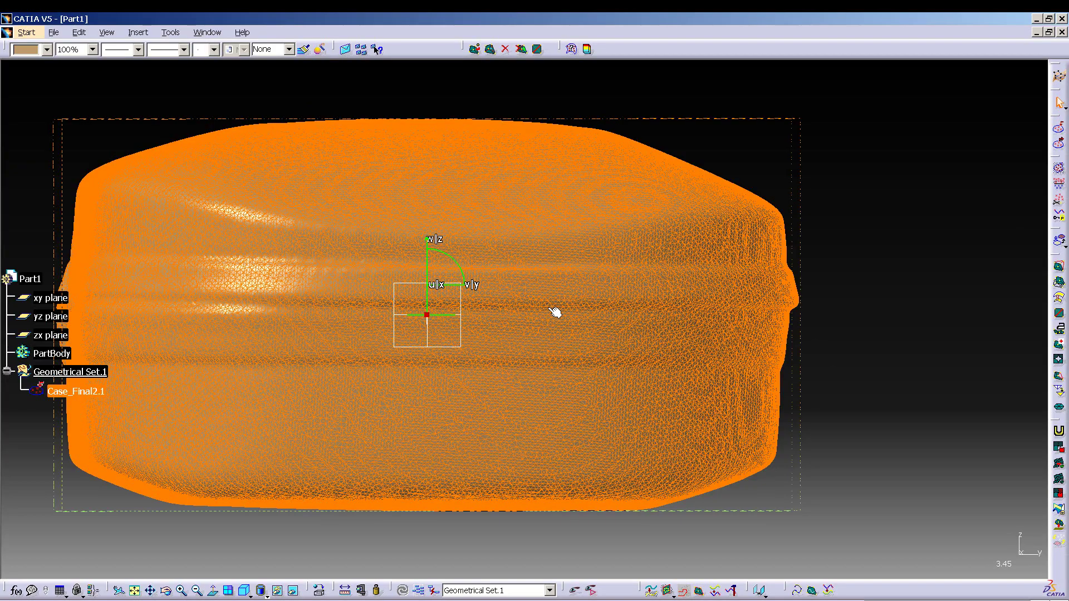
mouse_move(594, 246)
middle_mouse_down()
mouse_move(568, 358)
mouse_move(646, 445)
mouse_move(740, 390)
mouse_move(560, 322)
mouse_move(506, 208)
mouse_move(548, 260)
mouse_move(604, 494)
mouse_move(711, 420)
mouse_move(427, 404)
mouse_move(476, 353)
mouse_move(506, 394)
middle_mouse_up()
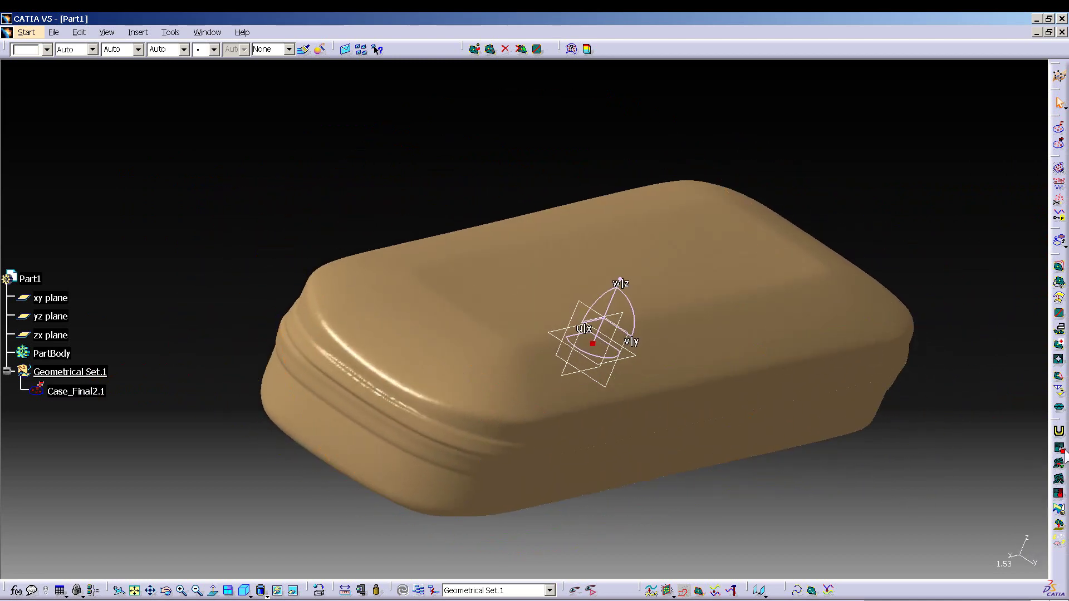
Step: Split Case_Final2.1 with the yz plane into Trim-Split Mesh.1 and Trim-Split Mesh.2
left_click(1060, 515)
left_click(759, 295)
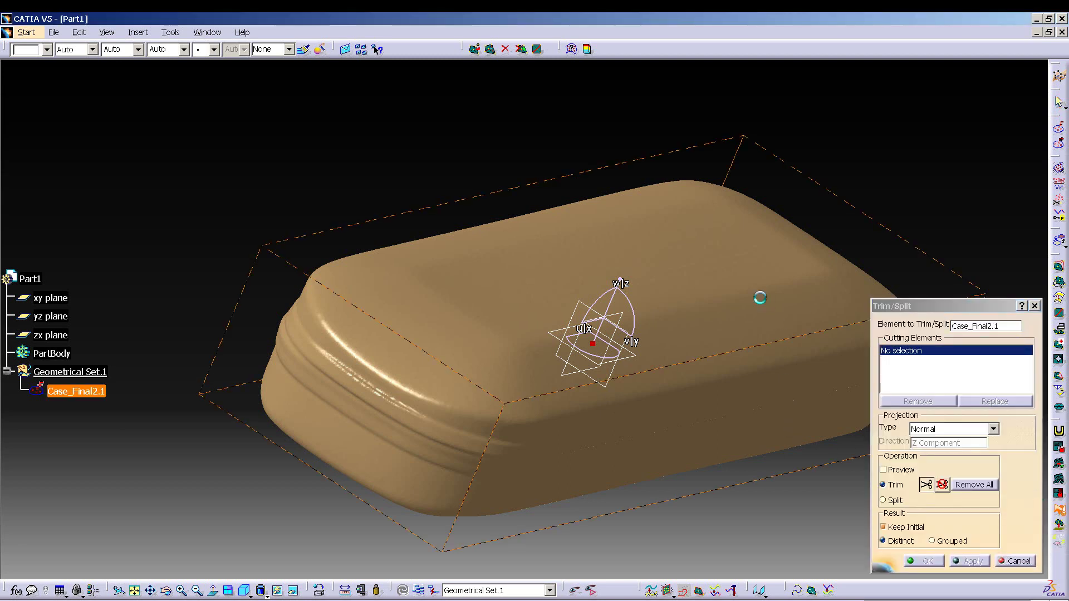
left_click(617, 386)
left_click(884, 501)
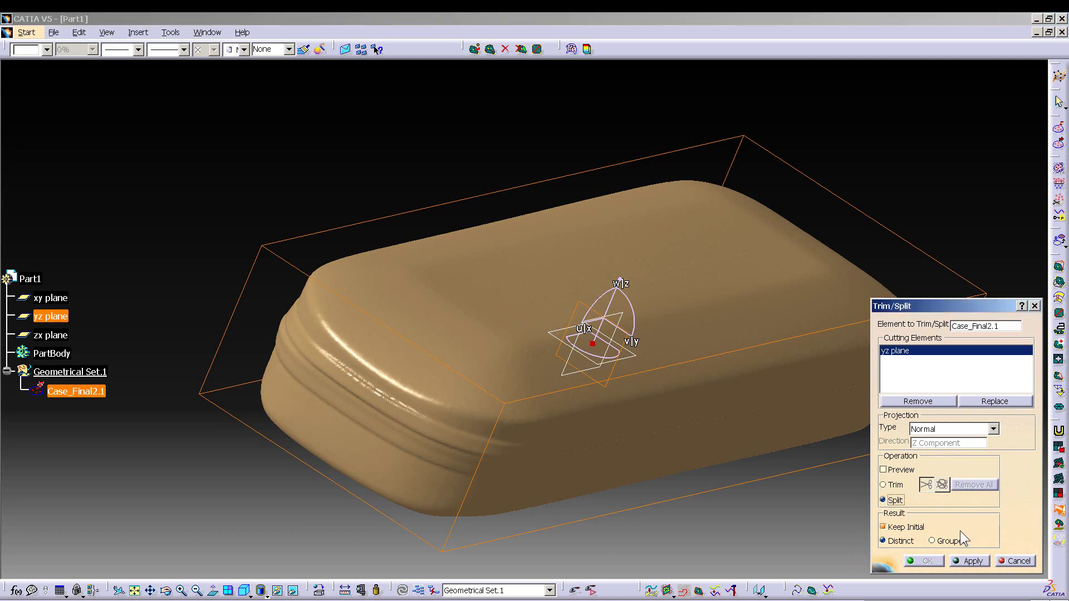
left_click(968, 561)
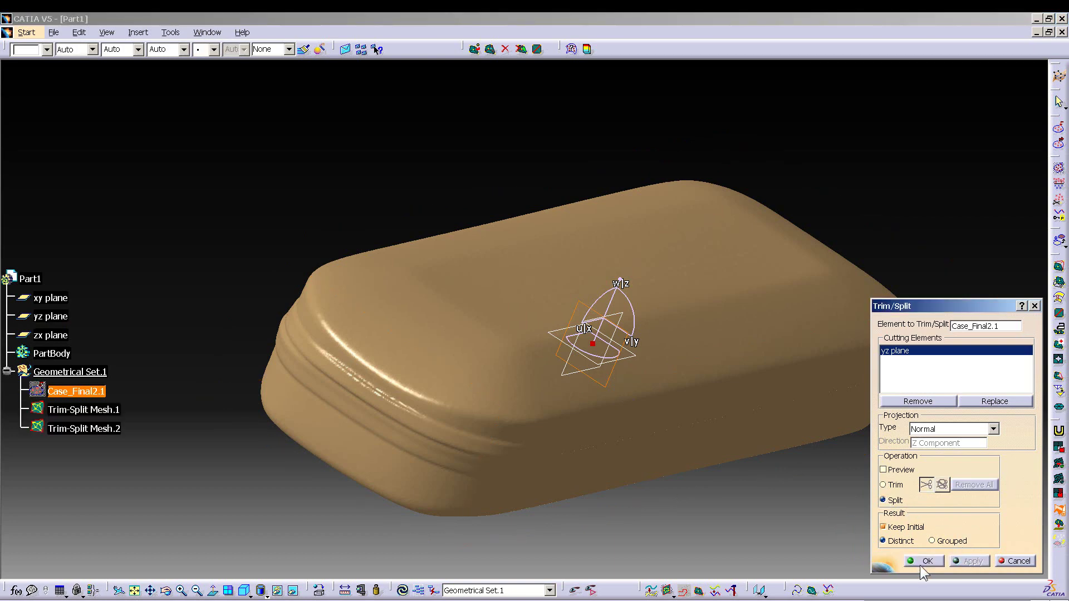
left_click(923, 561)
Step: Hide Trim-Split Mesh.2 and return the compass to the axis triad
right_click(392, 390)
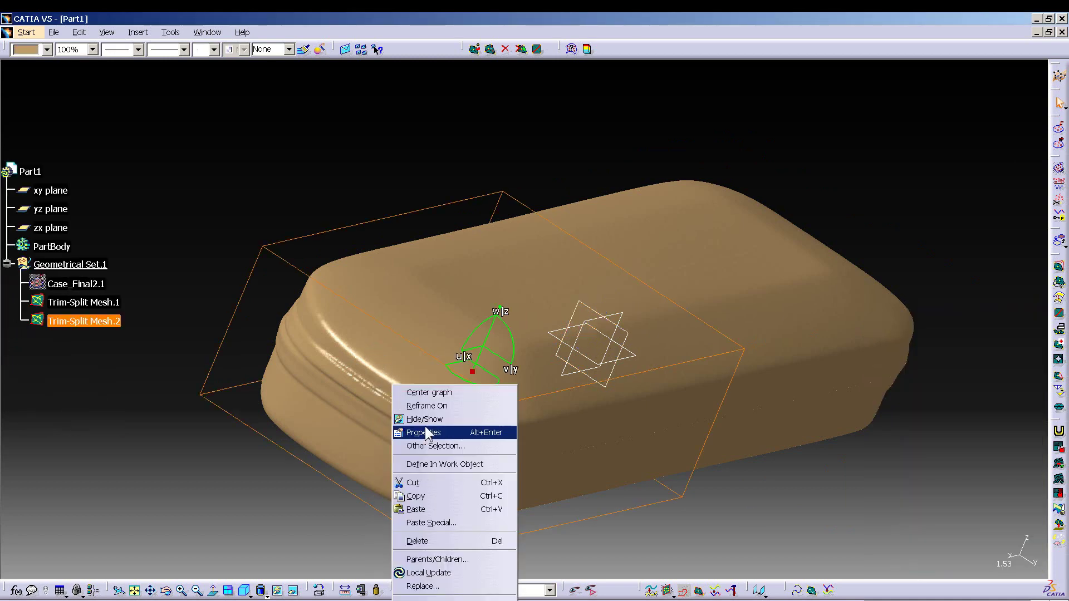
left_click(424, 419)
left_click_drag(473, 378, 633, 439)
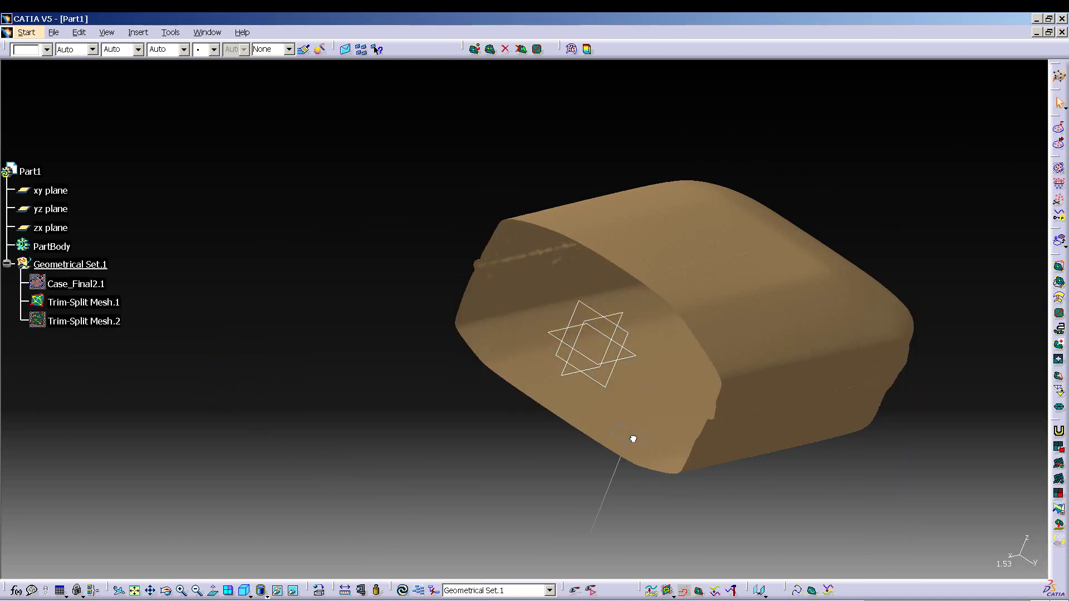
left_click_drag(1039, 575, 1029, 562)
Step: Orbit the view to inspect Trim-Split Mesh.1 from the top and side
middle_click_drag(742, 454, 699, 319)
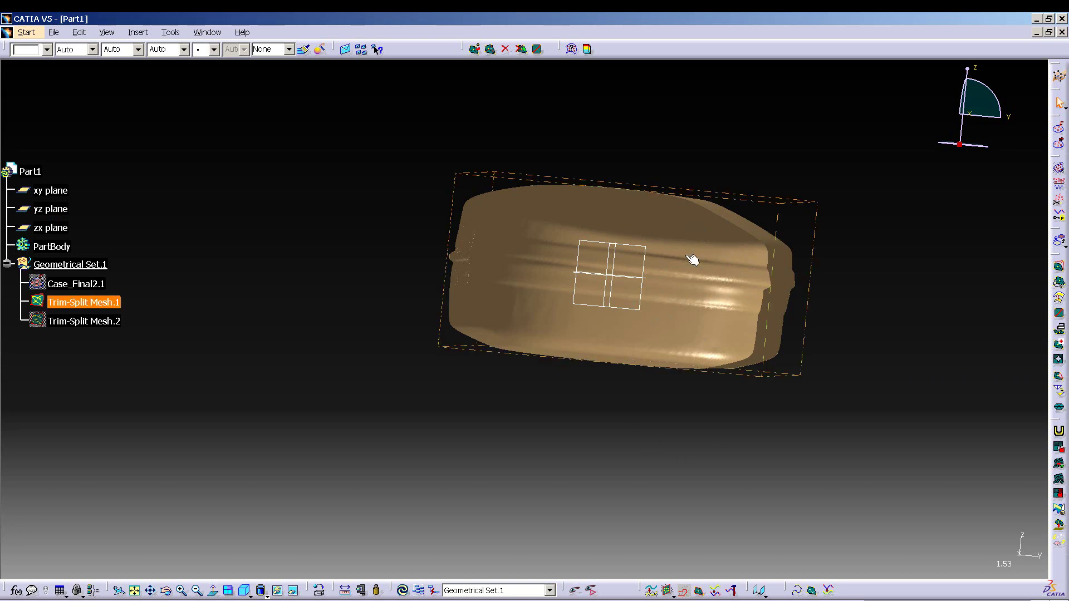
middle_click_drag(800, 256, 529, 353)
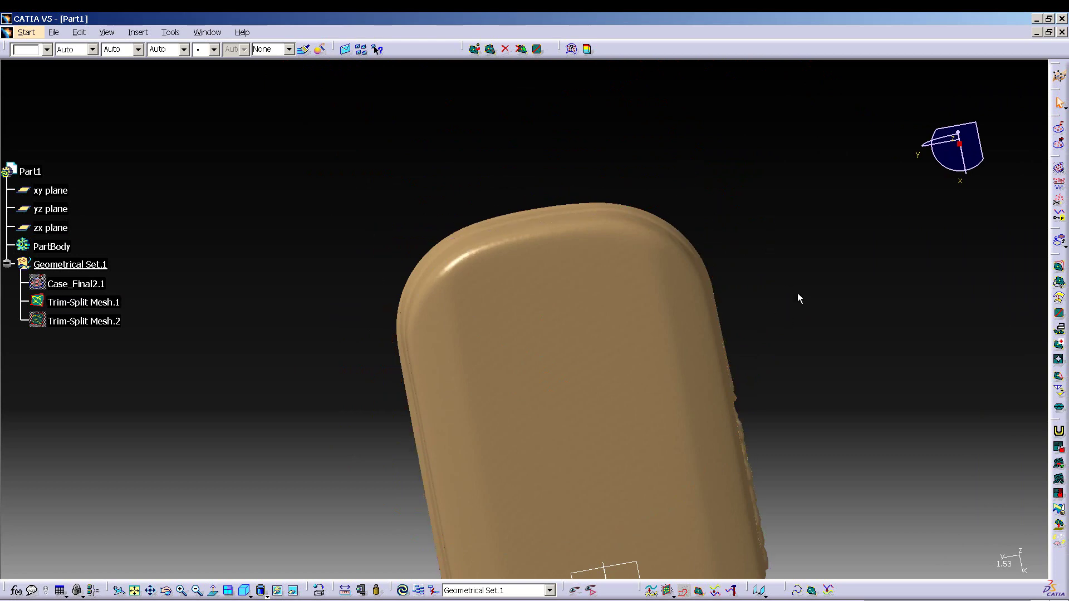
middle_click_drag(607, 190, 551, 292)
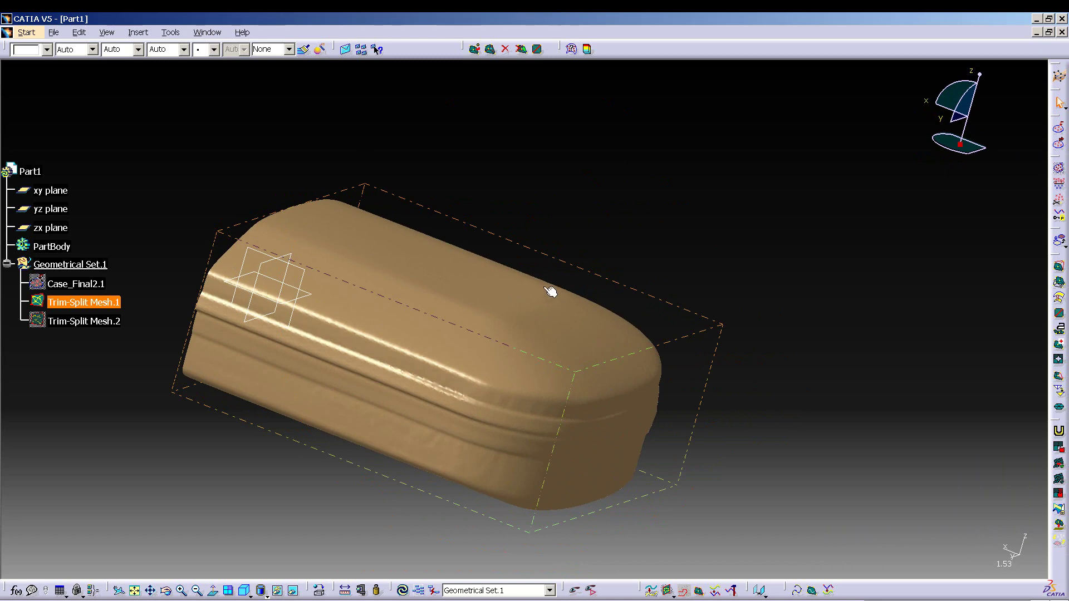
middle_click_drag(663, 386, 501, 367)
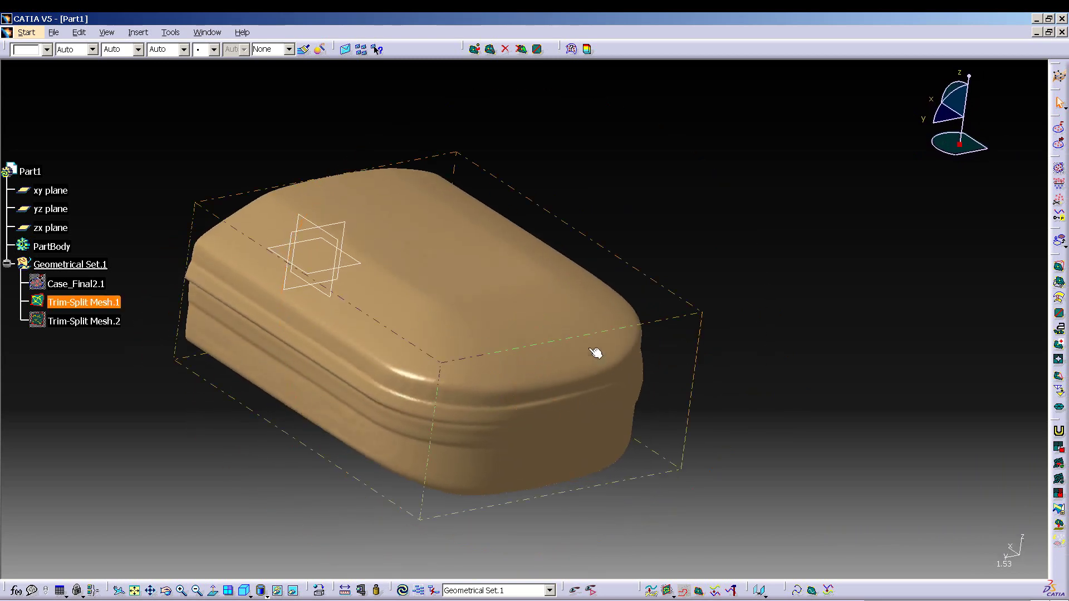